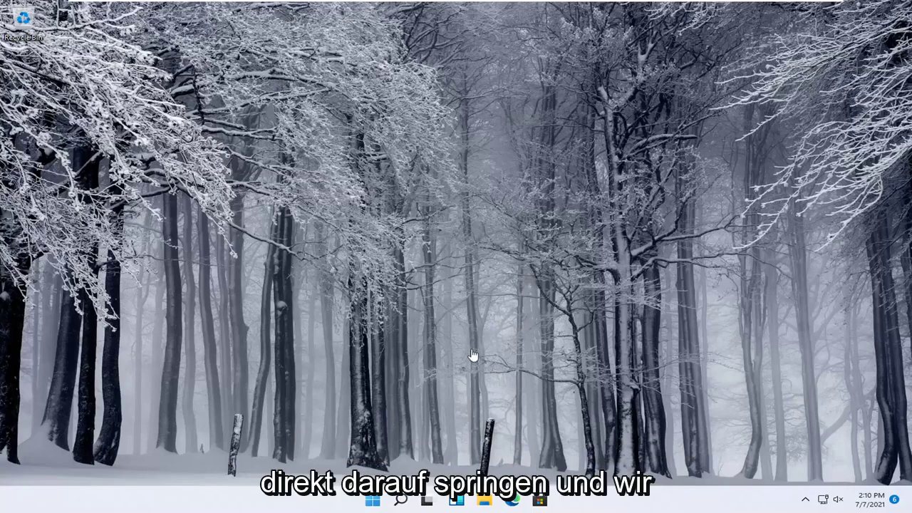
- Open Settings from the Start right-click menu and show the Bluetooth & devices page
{"action": "right_click", "coordinate": [371, 501]}
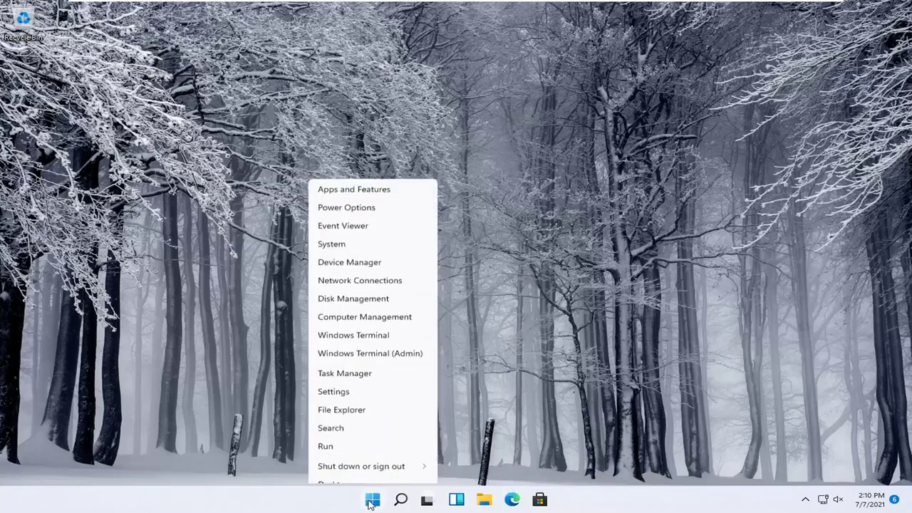
{"action": "left_click", "coordinate": [333, 383]}
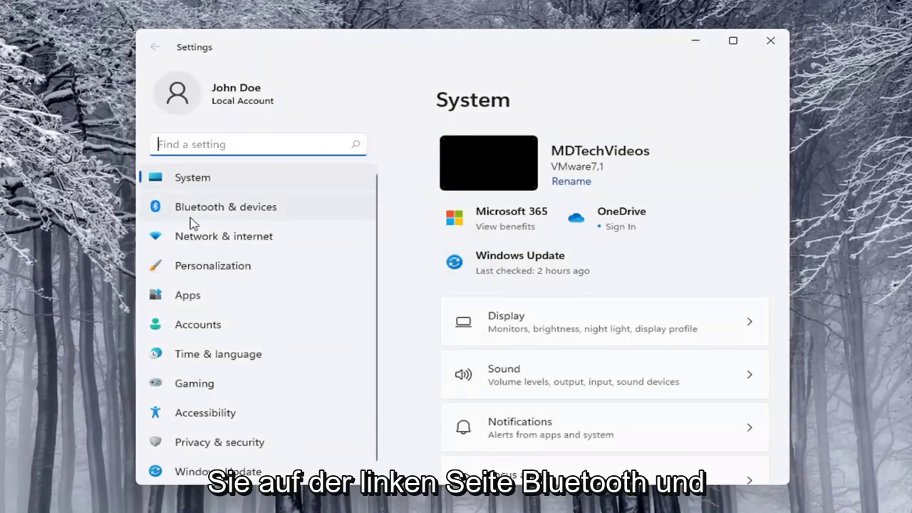
{"action": "left_click", "coordinate": [267, 216]}
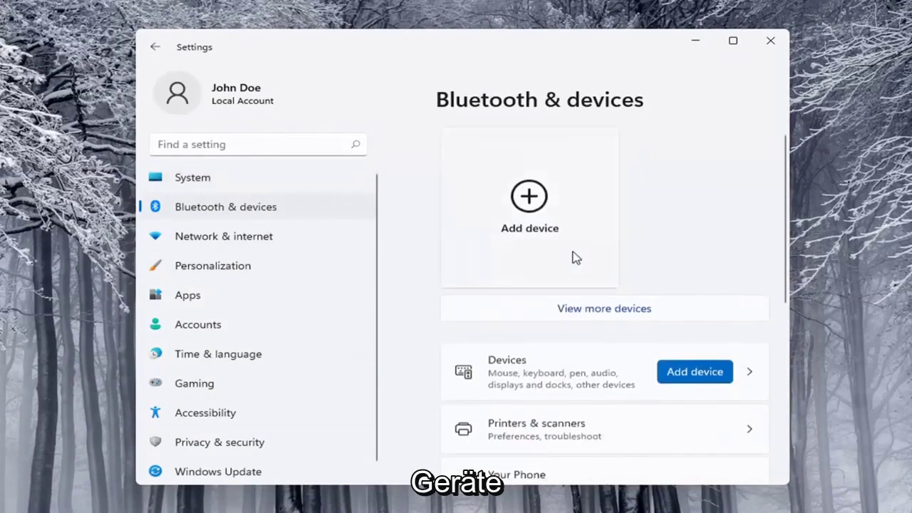
{"action": "scroll", "coordinate": [549, 304], "scroll_direction": "down", "scroll_amount": 2}
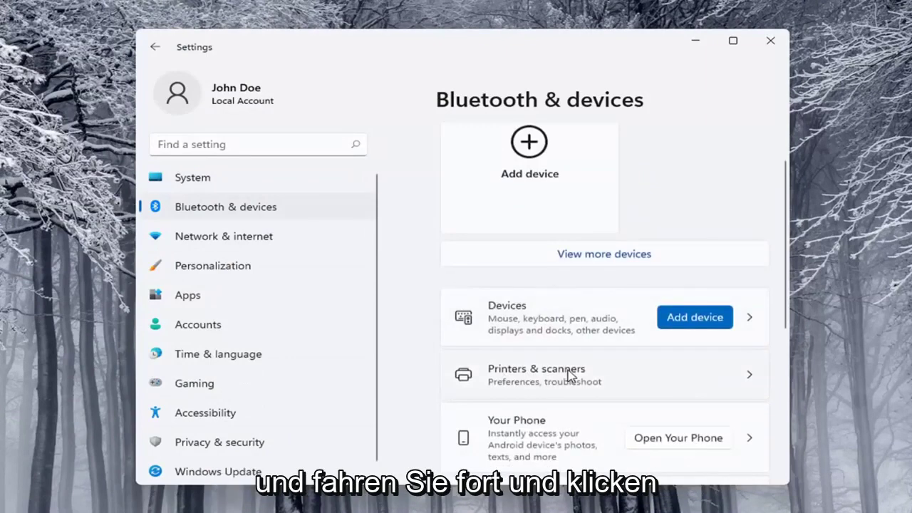
- Start Add device in Printers & scanners, choose Add manually, and reposition the Add Printer dialog
{"action": "left_click", "coordinate": [569, 375]}
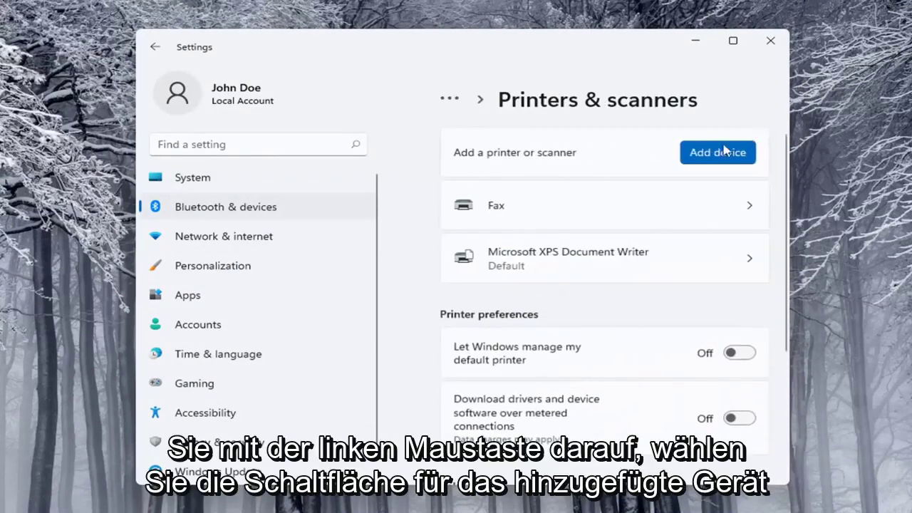
{"action": "left_click", "coordinate": [702, 160]}
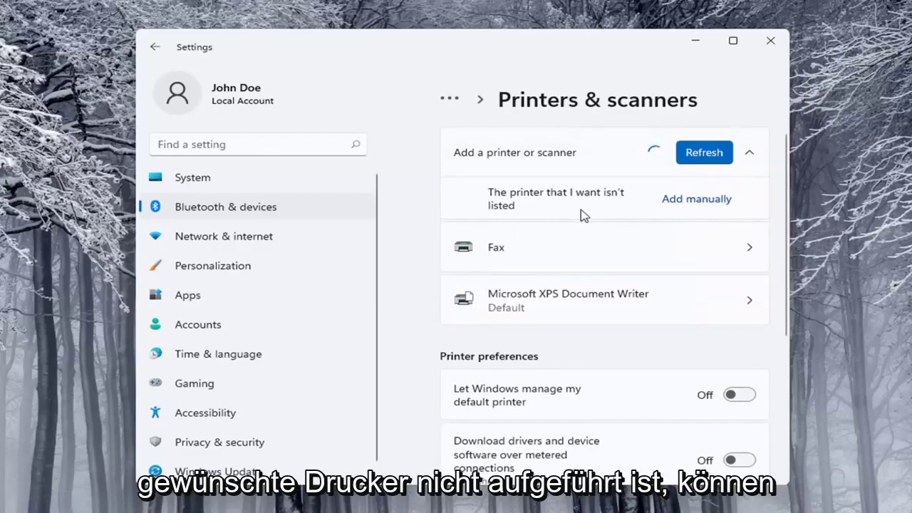
{"action": "left_click", "coordinate": [696, 204]}
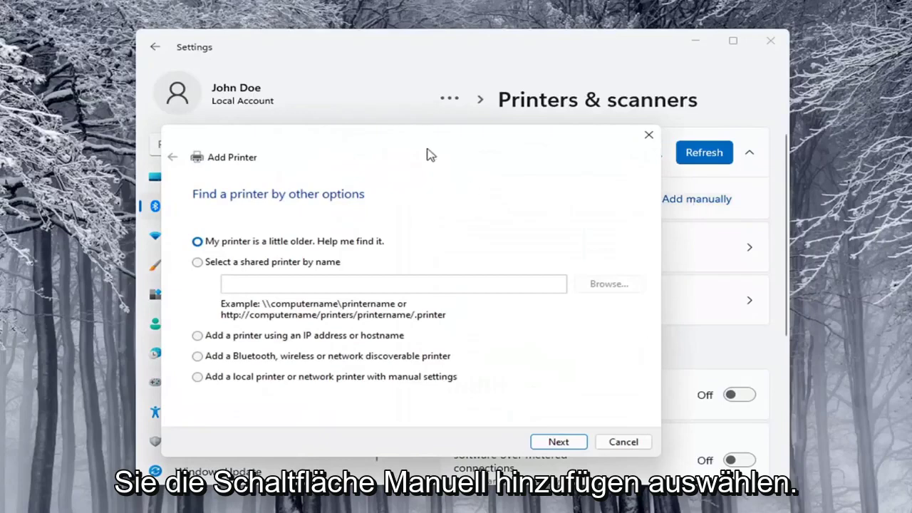
{"action": "left_click_drag", "start_coordinate": [390, 144], "coordinate": [456, 112]}
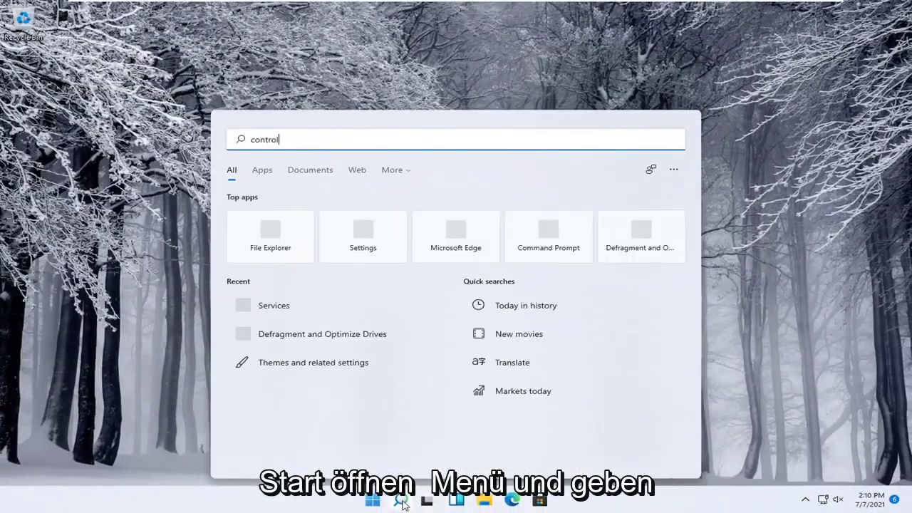
- Open Control Panel via Start search, keep View by Category, and start Add a device
{"action": "type", "text": "trol panel"}
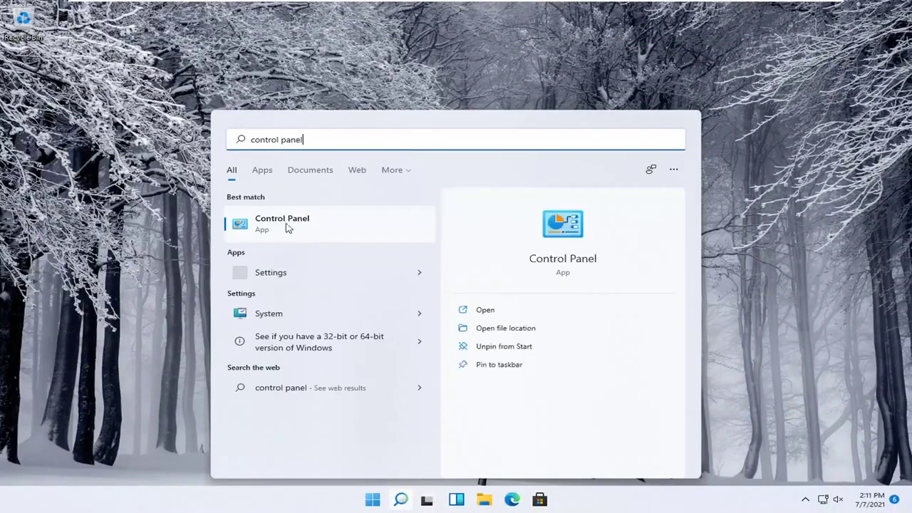
{"action": "left_click", "coordinate": [266, 228]}
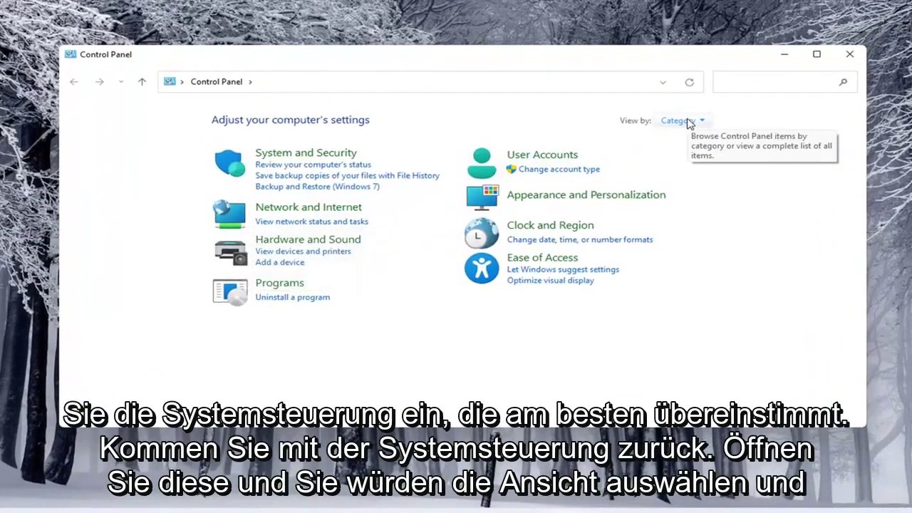
{"action": "left_click", "coordinate": [688, 122]}
{"action": "left_click", "coordinate": [685, 141]}
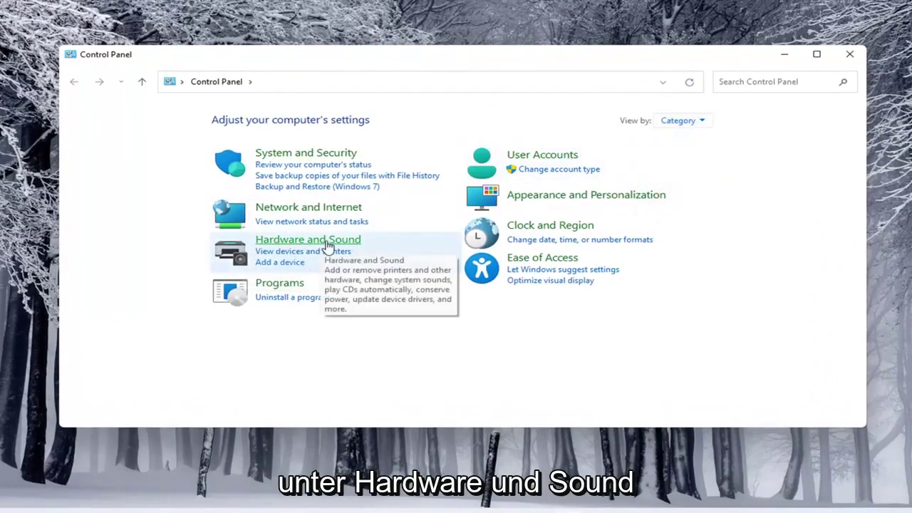
{"action": "left_click", "coordinate": [281, 264]}
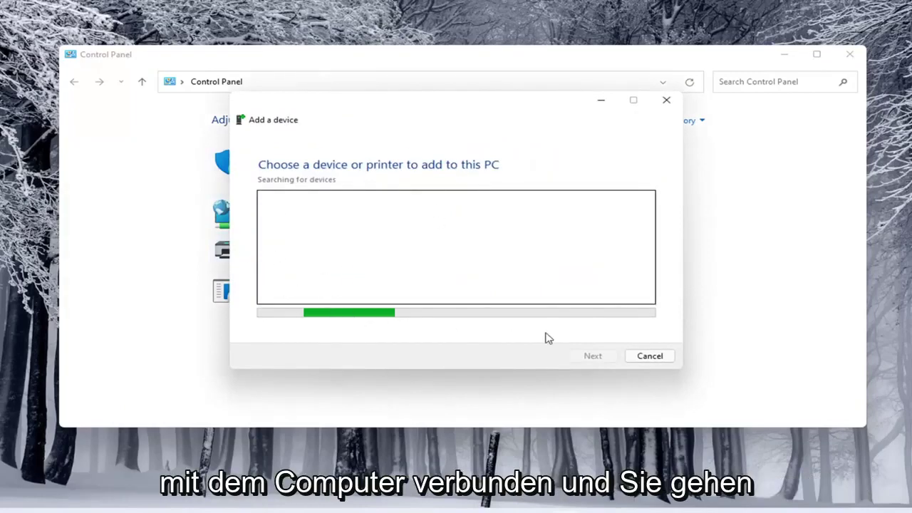
- Cancel the device search, then launch Add a printer from Hardware and Sound > Devices and Printers
{"action": "left_click", "coordinate": [644, 357]}
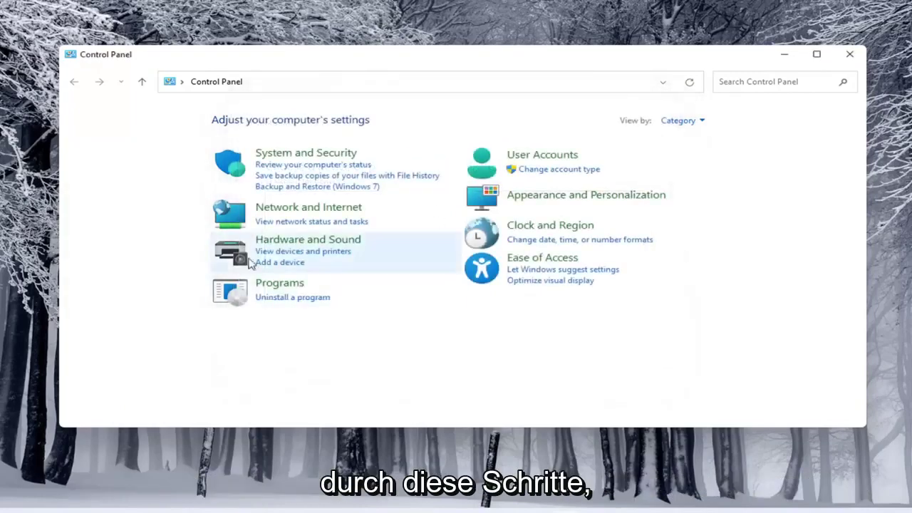
{"action": "left_click", "coordinate": [303, 242]}
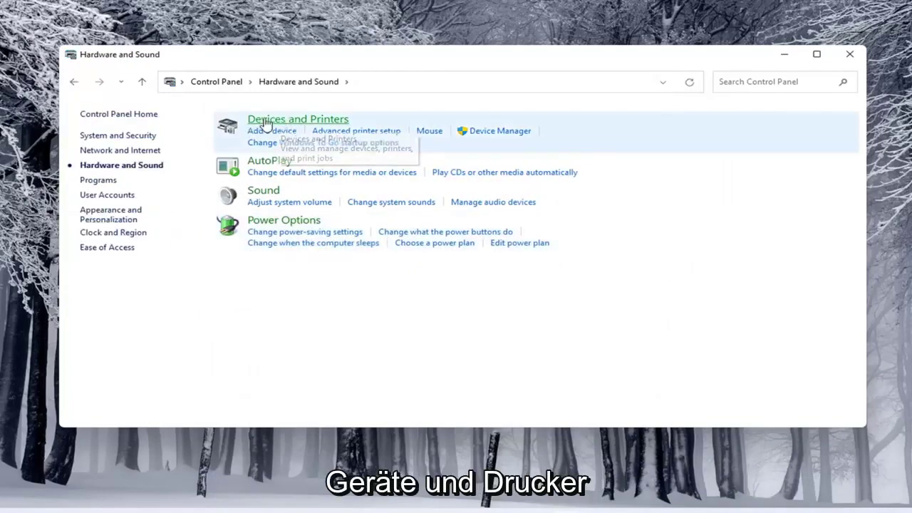
{"action": "left_click", "coordinate": [301, 125]}
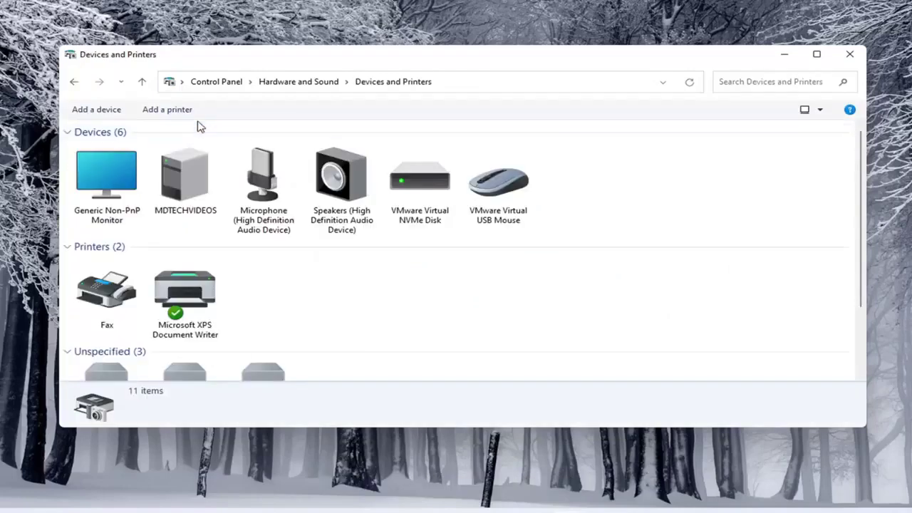
{"action": "left_click", "coordinate": [177, 110]}
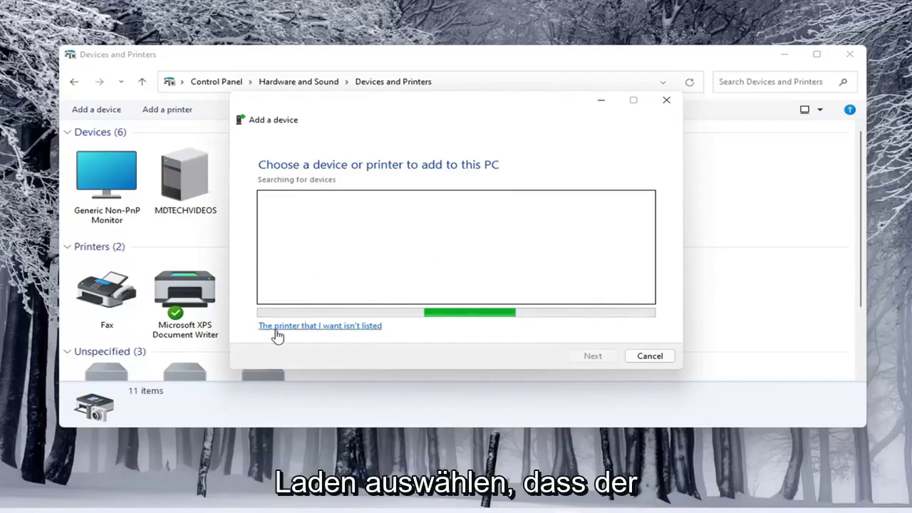
- Choose 'The printer that I want isn't listed', review the Add Printer dialog, then close both wizards
{"action": "left_click", "coordinate": [326, 328]}
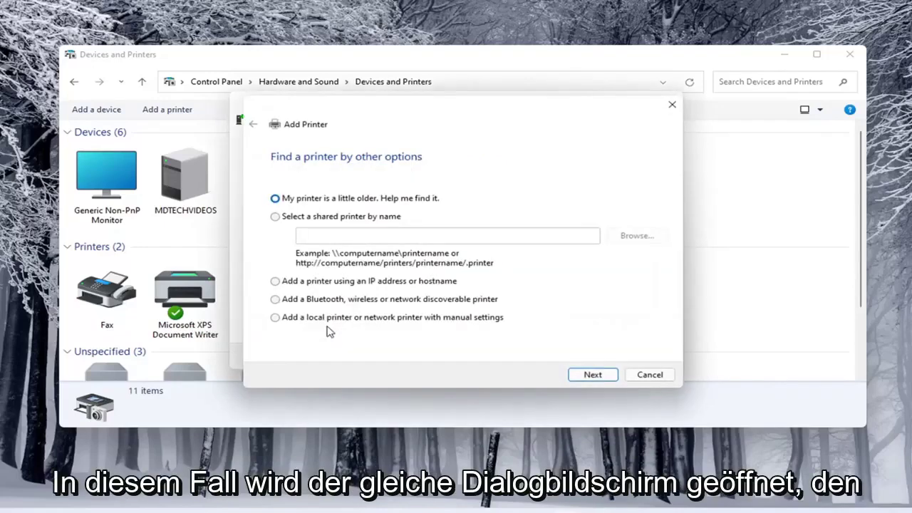
{"action": "left_click_drag", "start_coordinate": [384, 116], "coordinate": [377, 104]}
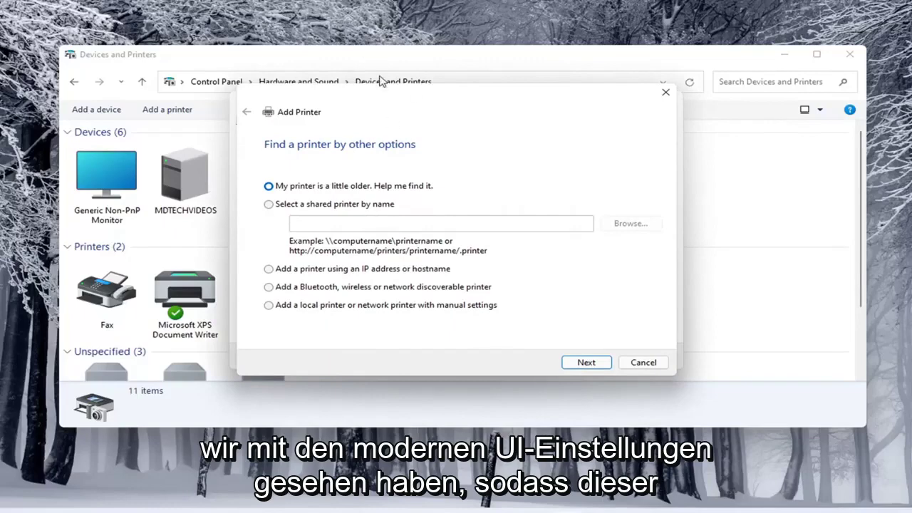
{"action": "left_click_drag", "start_coordinate": [387, 100], "coordinate": [385, 104]}
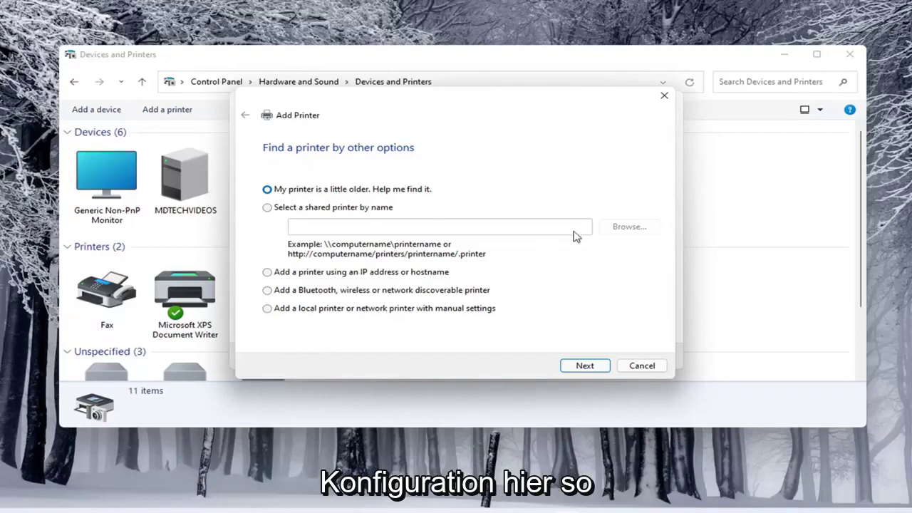
{"action": "left_click", "coordinate": [663, 95]}
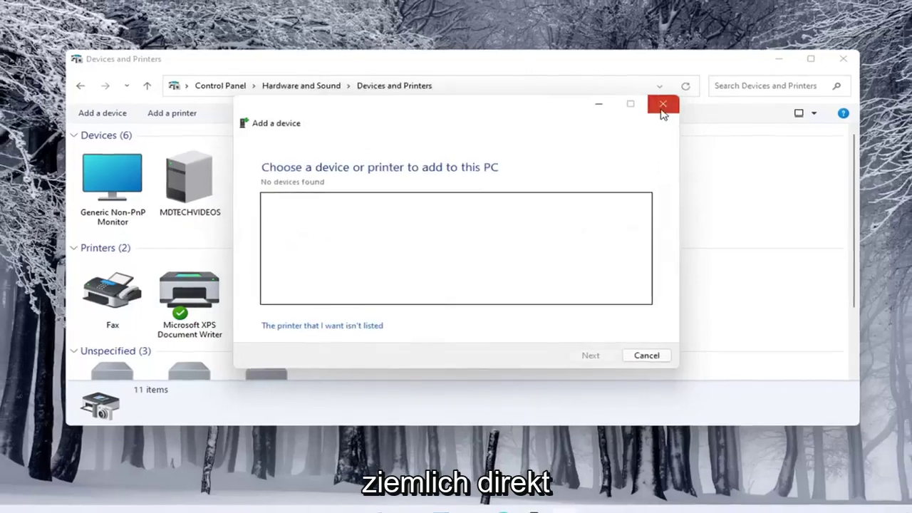
{"action": "left_click", "coordinate": [662, 107]}
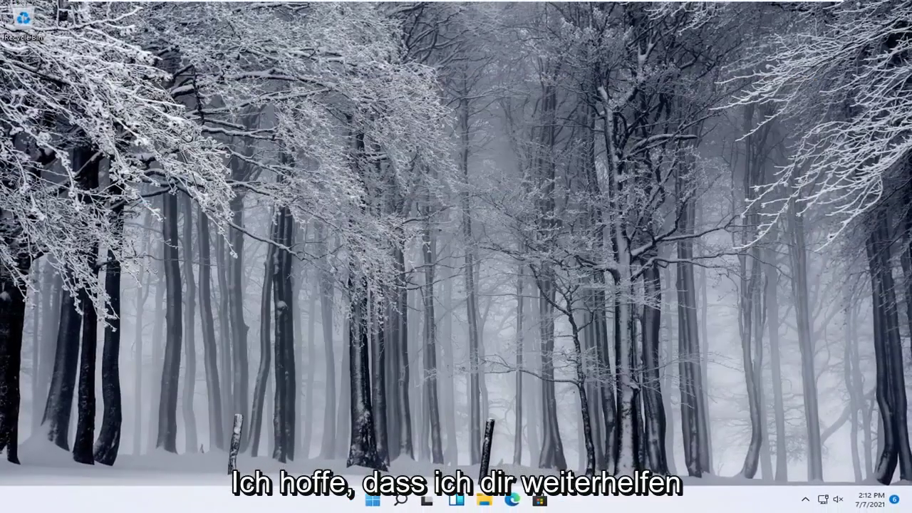